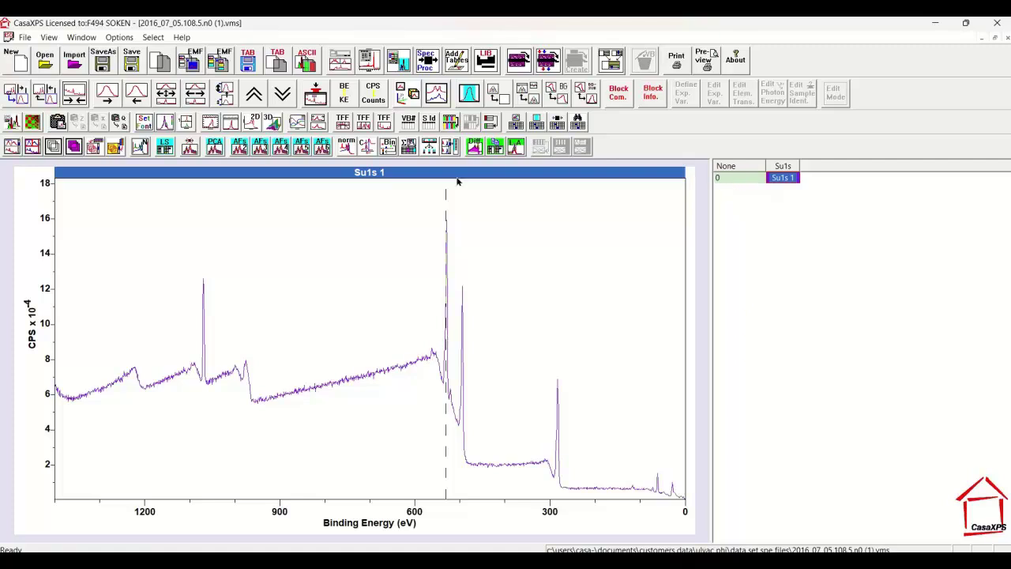
Open the element library and label the survey's 531 eV peak with the O 1s and O KLL lines
left_click(482, 60)
left_click_drag(466, 120, 834, 194)
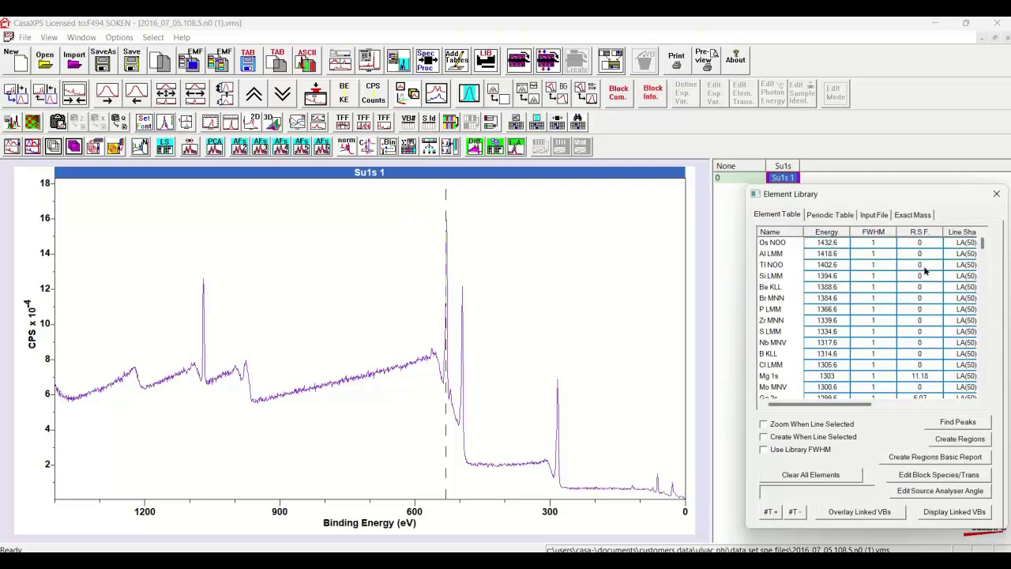
left_click(557, 430)
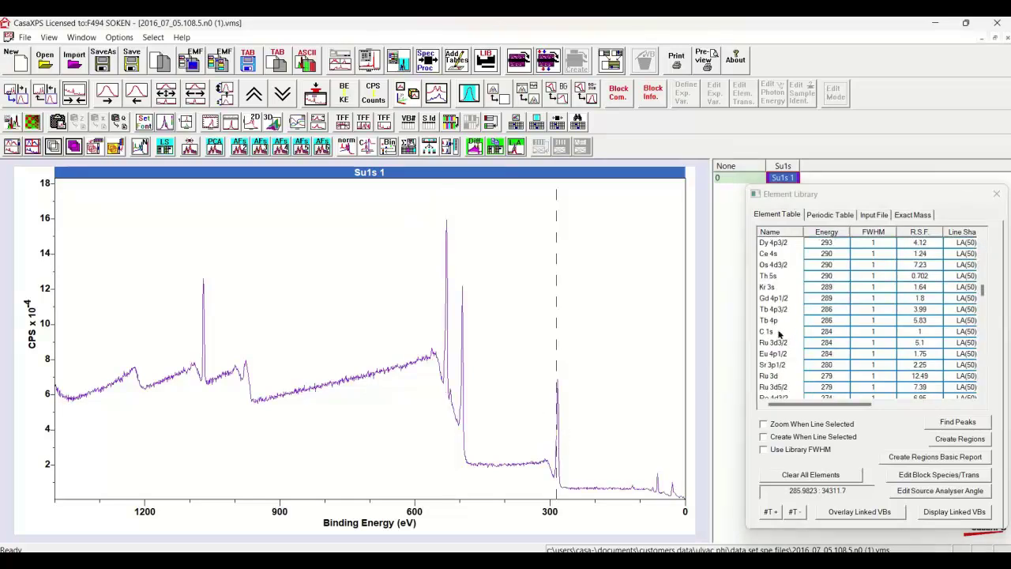
left_click(446, 334)
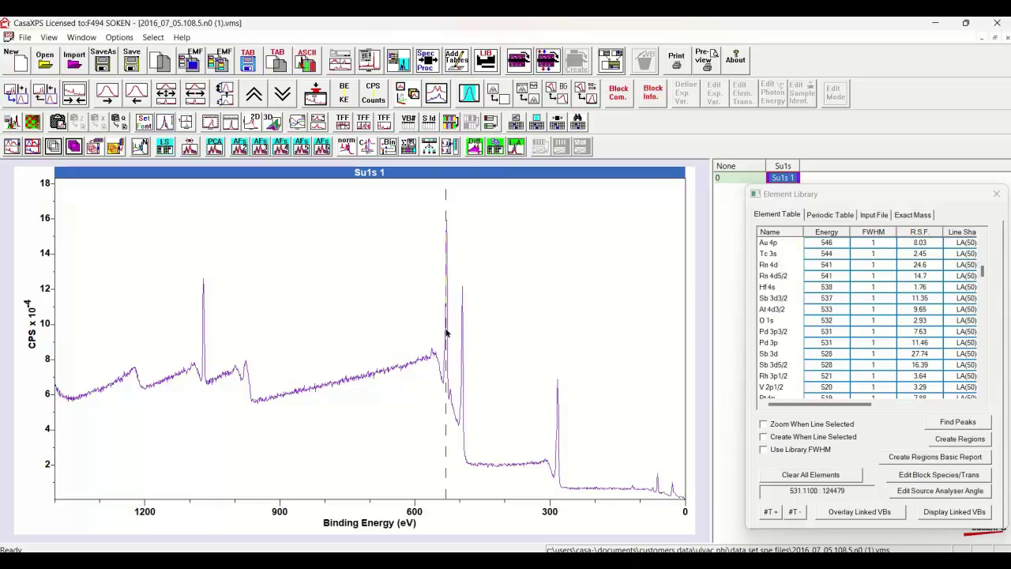
left_click(772, 322)
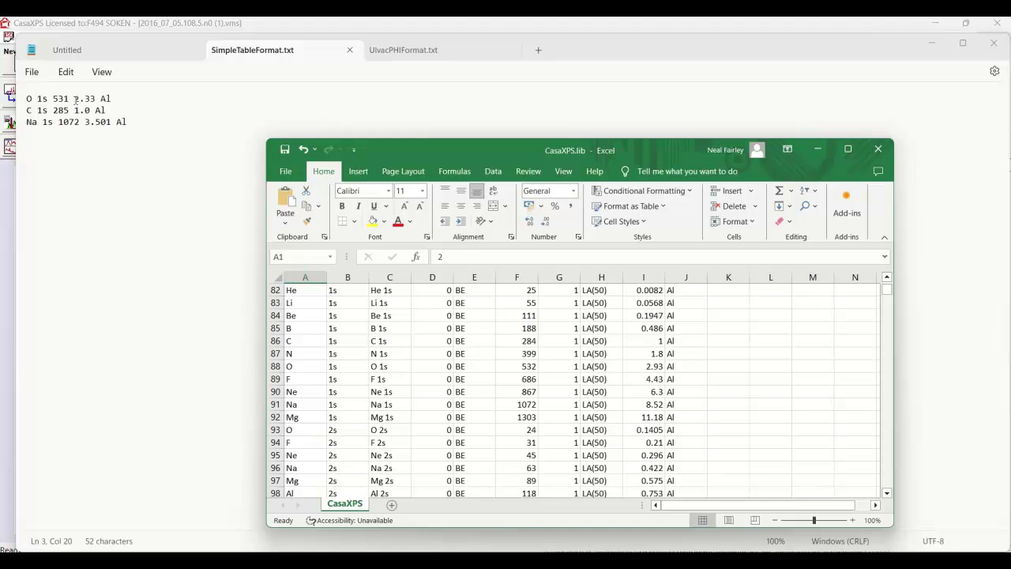
mouse_move(748, 553)
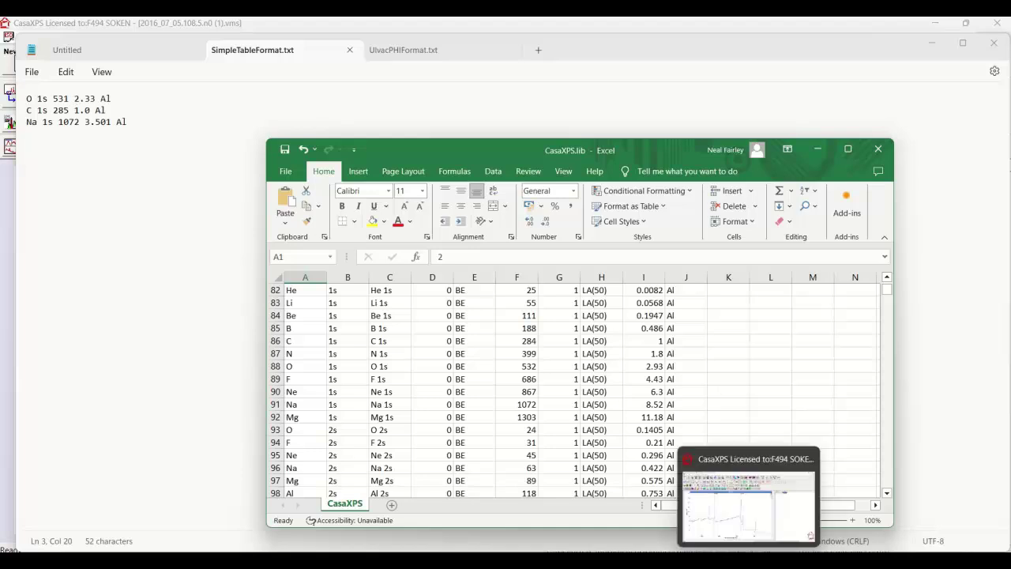
Choose the Simple Table file type and load SimpleTableFormat.txt as the library input file, showing All Files
left_click(748, 513)
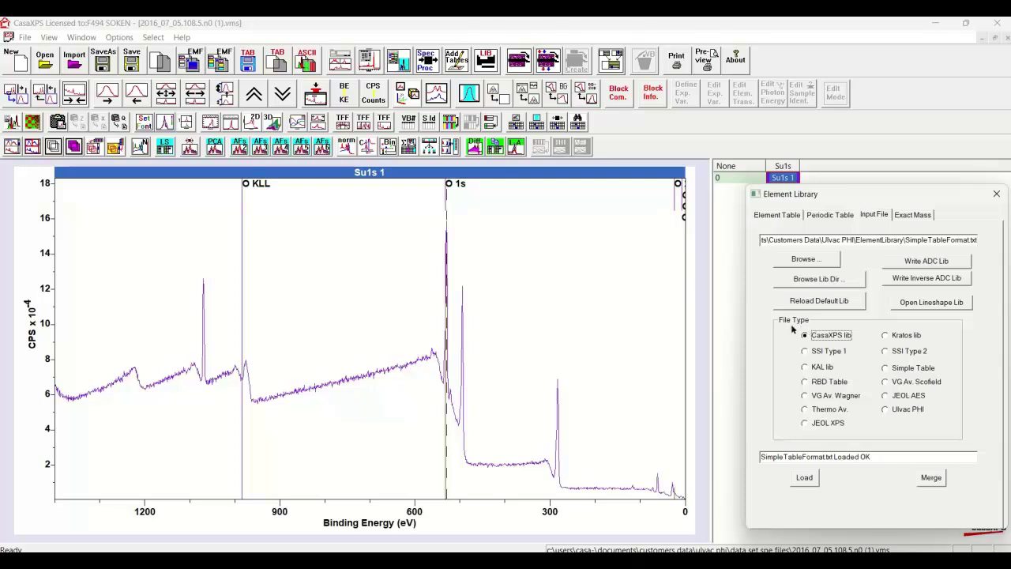
left_click(886, 371)
left_click(807, 263)
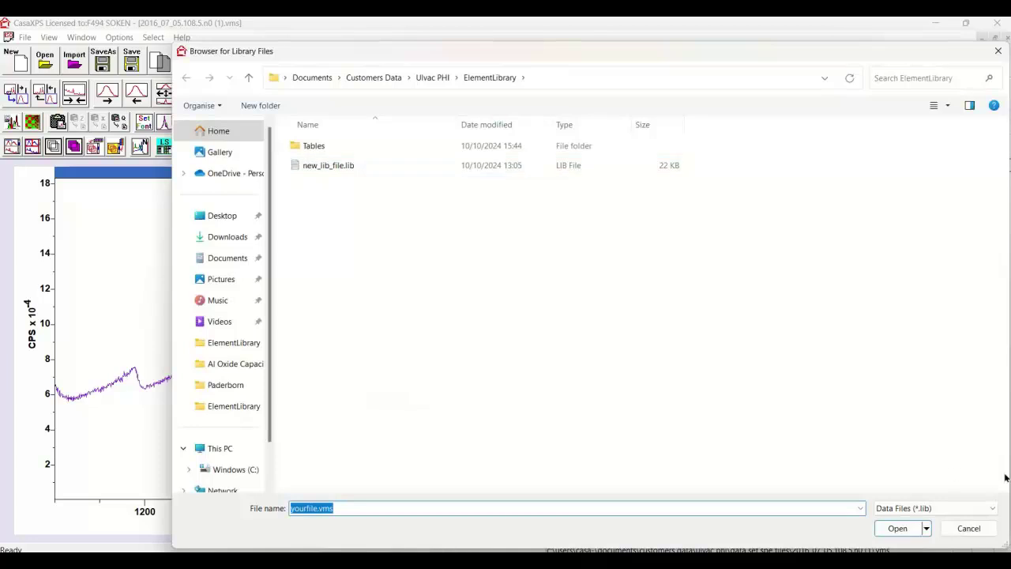
left_click(992, 508)
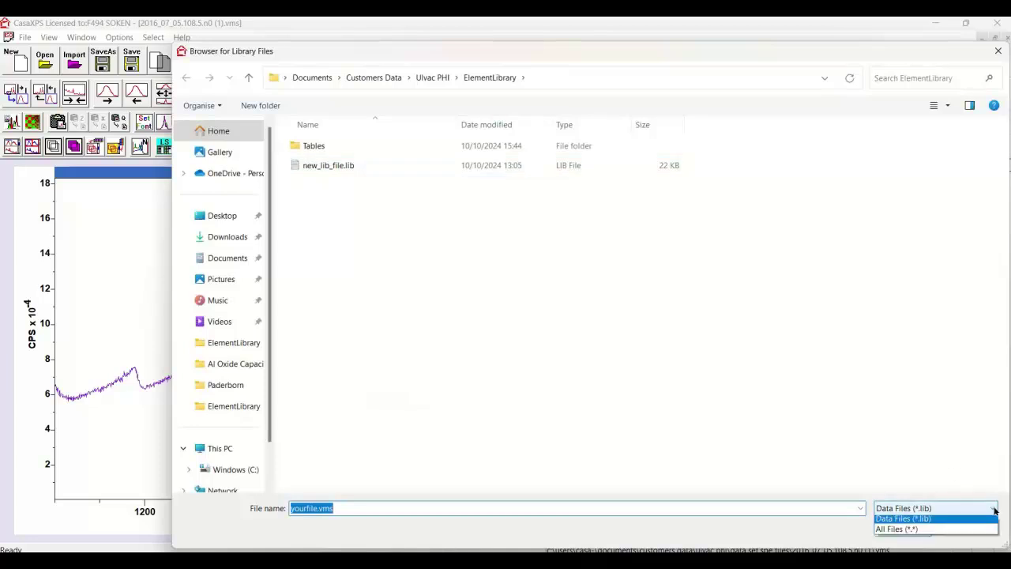
left_click(915, 533)
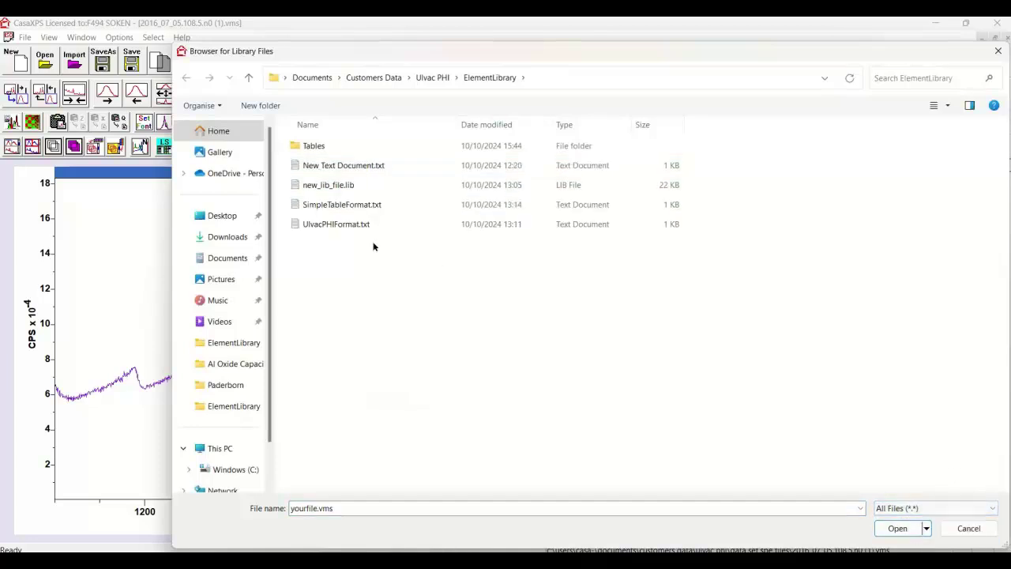
left_click(320, 206)
left_click(896, 529)
left_click_drag(872, 240, 979, 241)
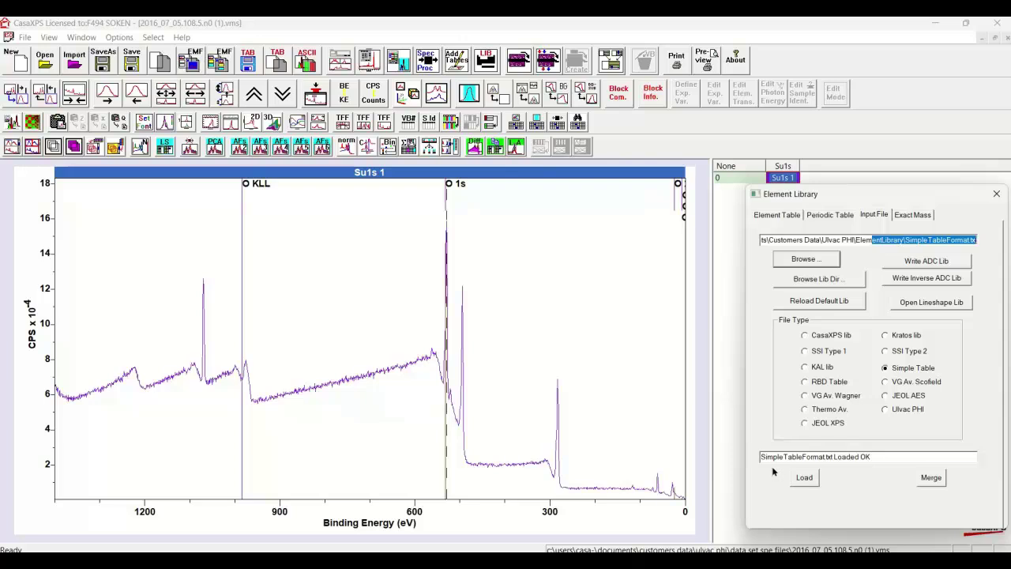
Load SimpleTableFormat.txt and confirm the element table holds only Na 1s, O 1s and C 1s
left_click(934, 478)
left_click(939, 479)
left_click(805, 479)
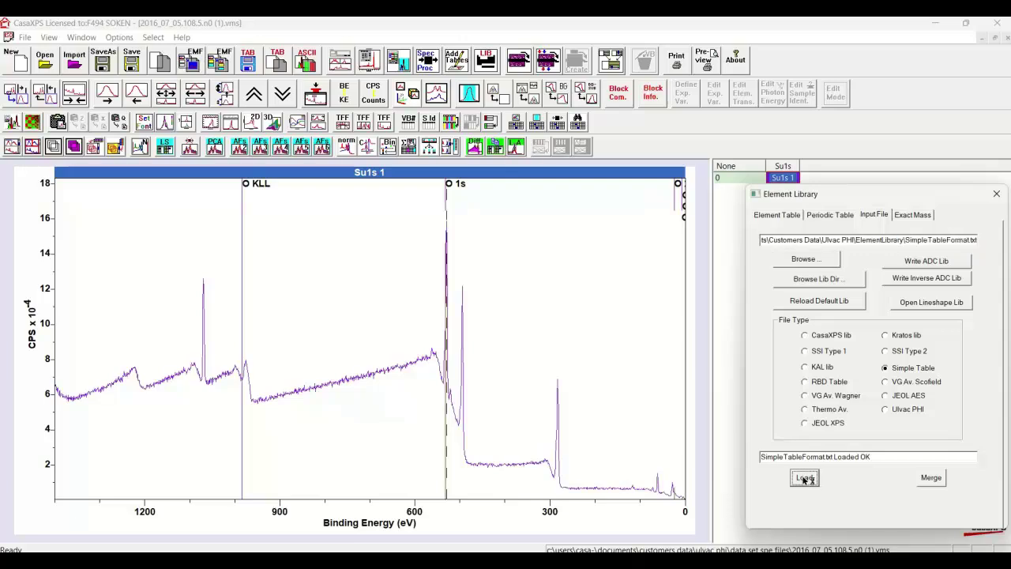
left_click(780, 216)
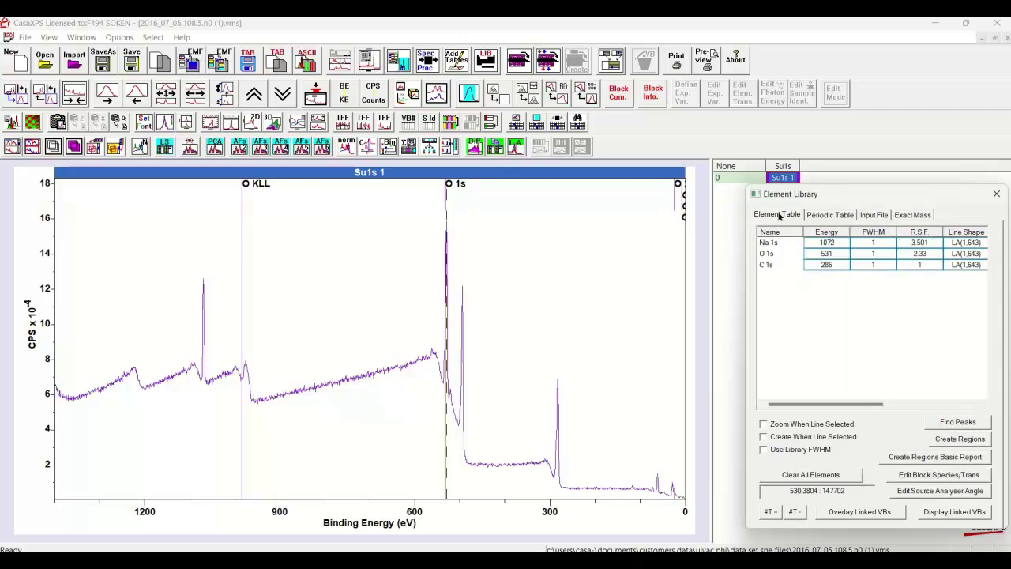
left_click(782, 268)
left_click(860, 269)
left_click(872, 217)
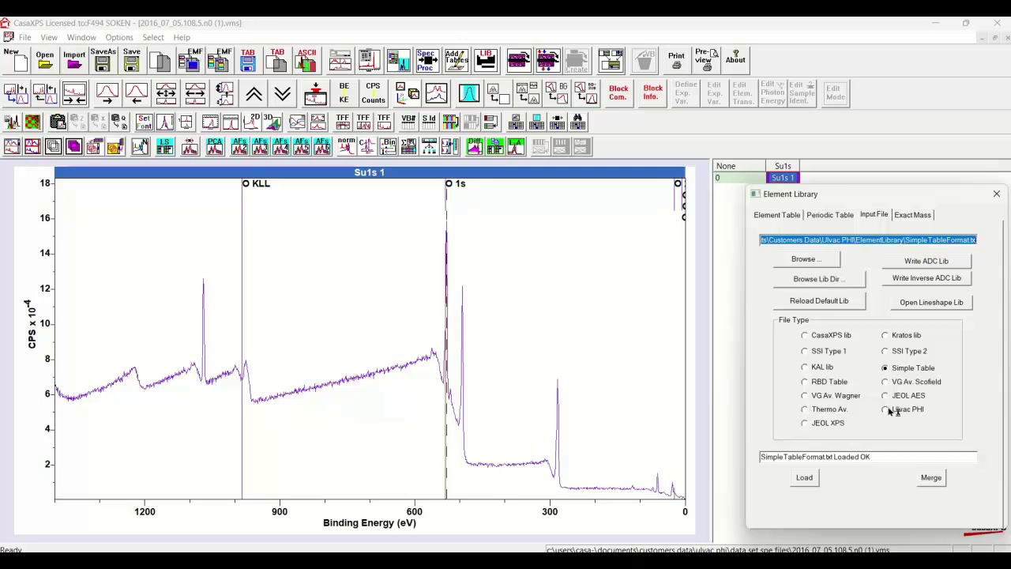
Select the Ulvac PHI file type and bring the SimpleTableFormat.txt Notepad window forward
left_click(889, 410)
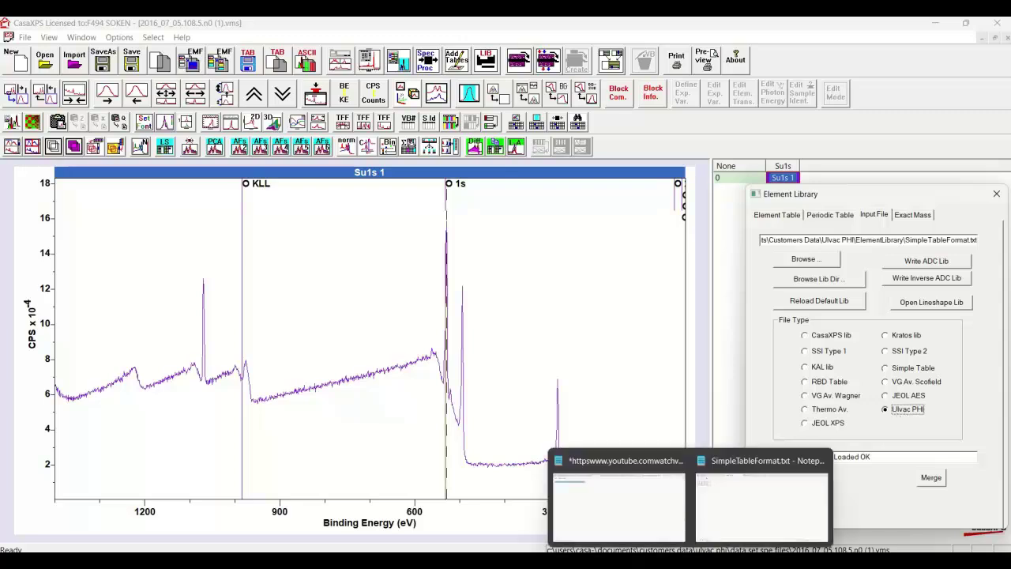
left_click(719, 510)
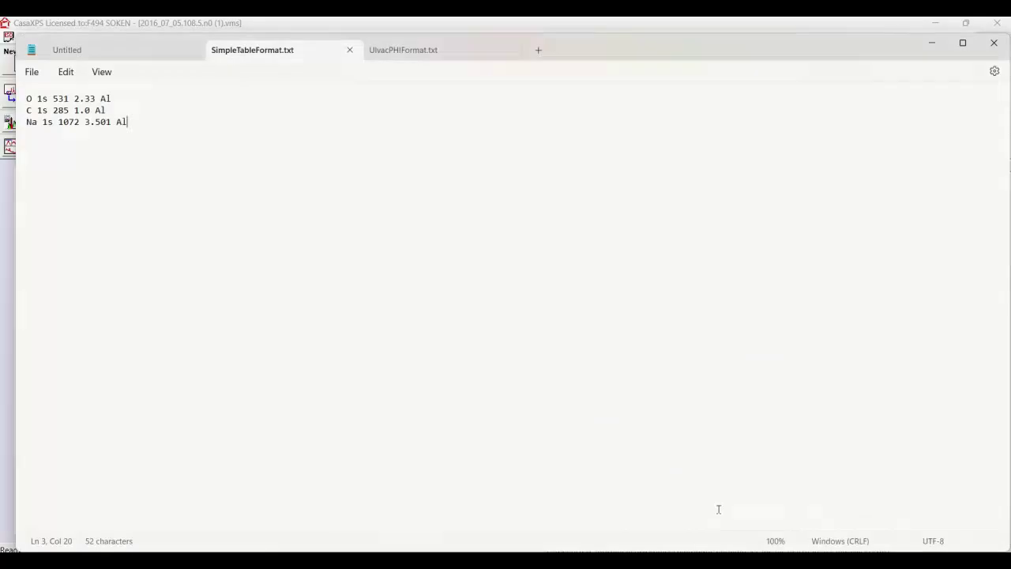
View UlvacPHIFormat.txt in Notepad and inspect the Aluminium line with its Al2p and Al2s entries
left_click(391, 50)
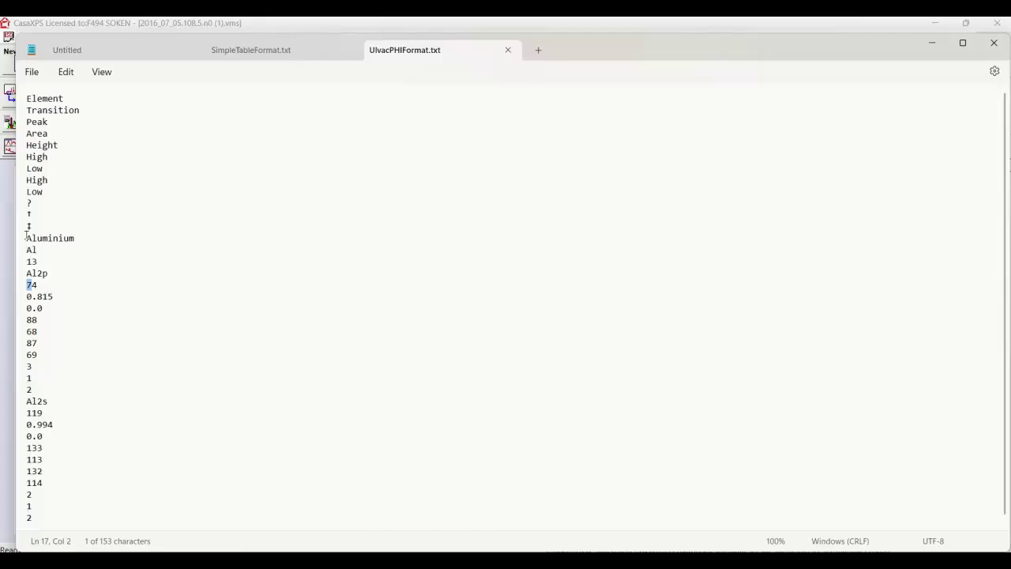
triple_click(26, 237)
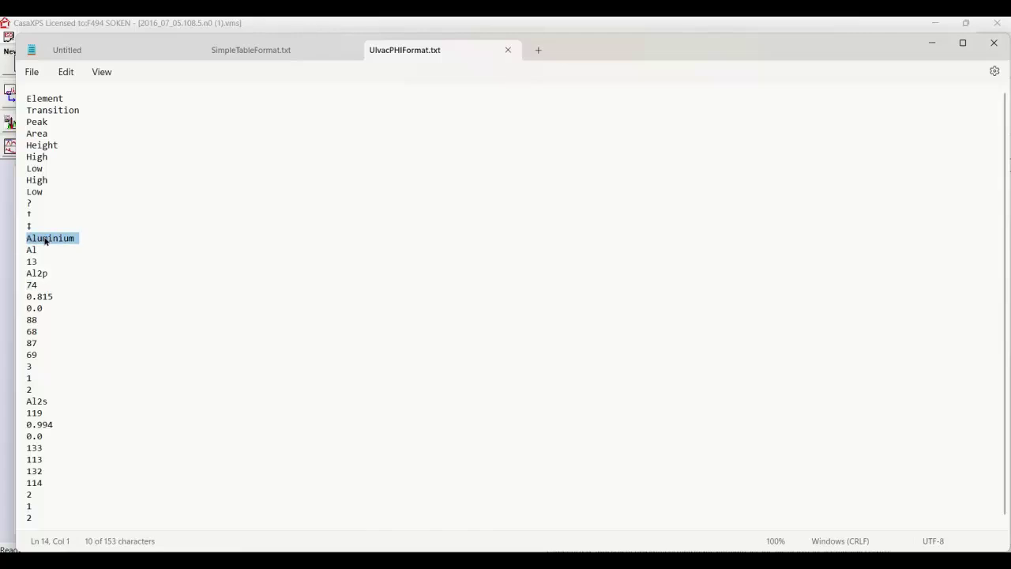
left_click(51, 100)
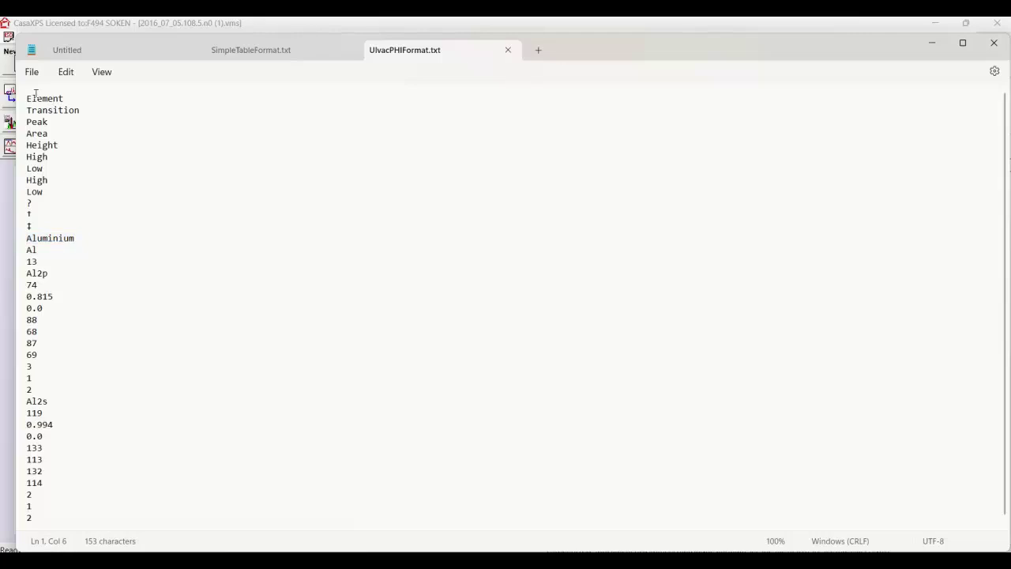
left_click(32, 249)
left_click(36, 273)
left_click(39, 287)
left_click(55, 297)
left_click(45, 308)
left_click(39, 323)
left_click_drag(37, 332, 37, 354)
left_click(37, 332)
left_click(38, 343)
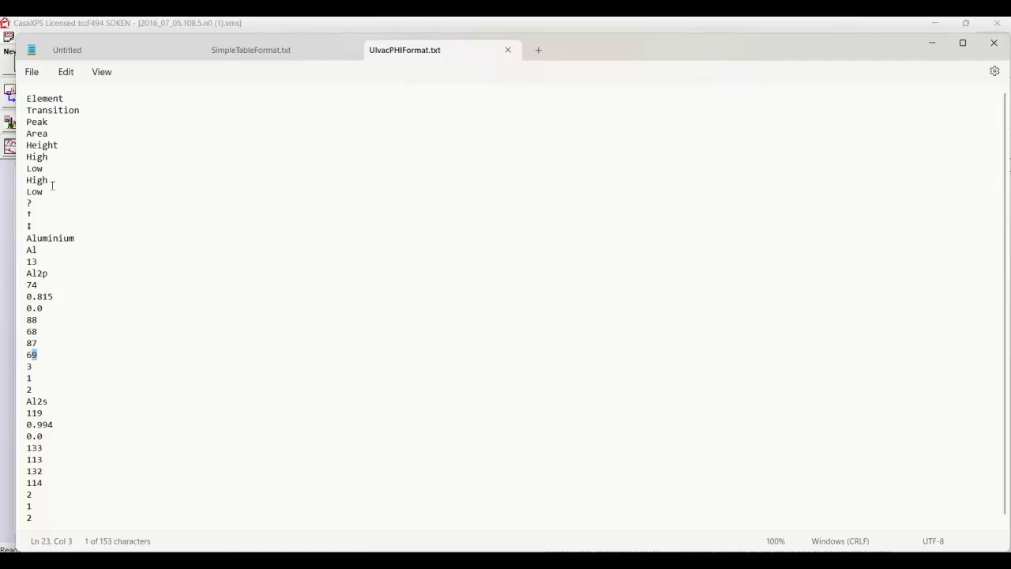
left_click(35, 367)
left_click(35, 390)
double_click(29, 390)
Select the Al2p block (74, 0.815) and the Al2s block (119, 0.994) in UlvacPHIFormat.txt
left_click_drag(27, 277, 16, 412)
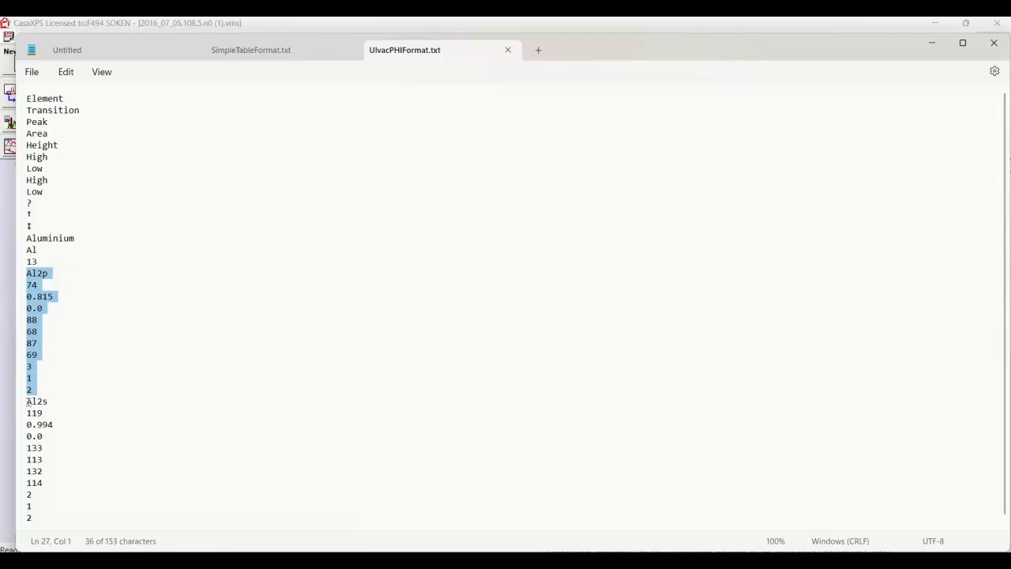
left_click_drag(26, 404, 32, 520)
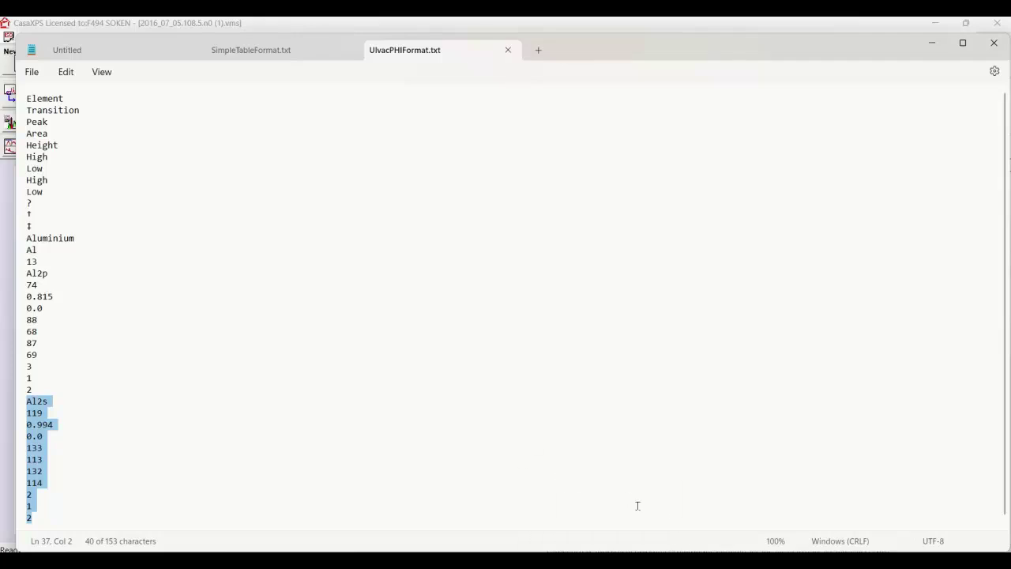
Pick UlvacPHIFormat.txt under All Files (*.*) as the Element Library's input file
mouse_move(691, 551)
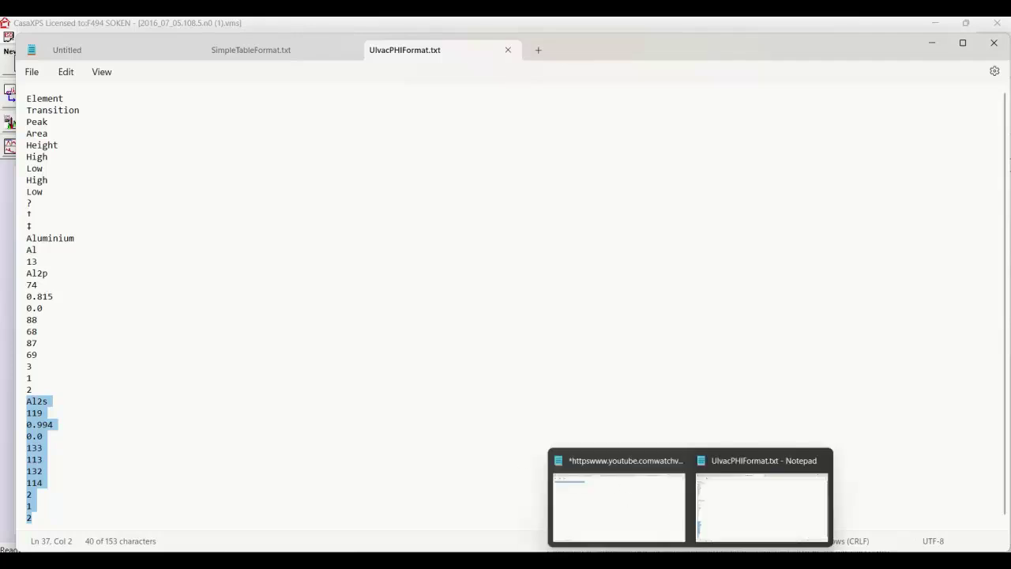
left_click(747, 506)
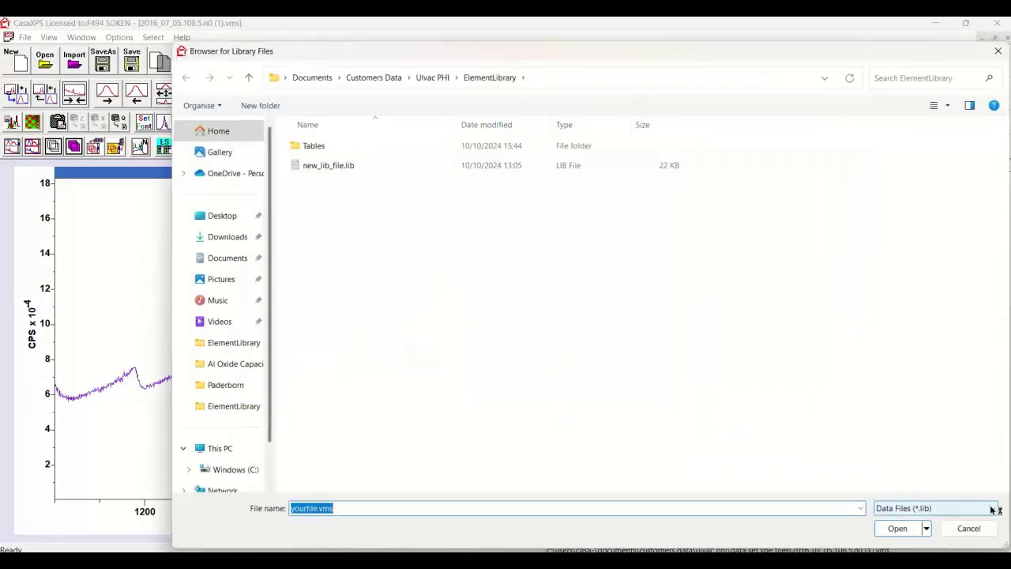
left_click(980, 509)
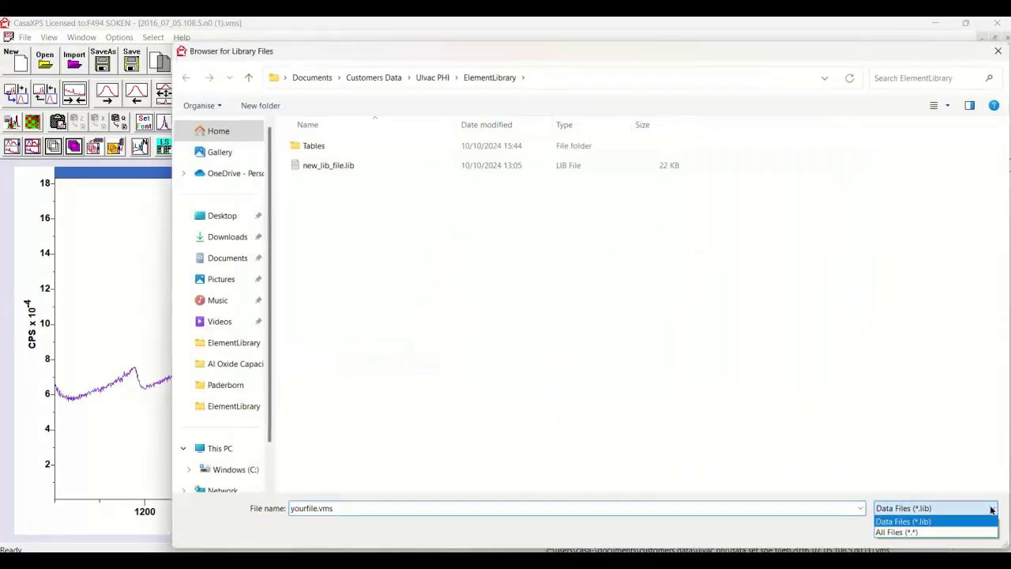
left_click(921, 532)
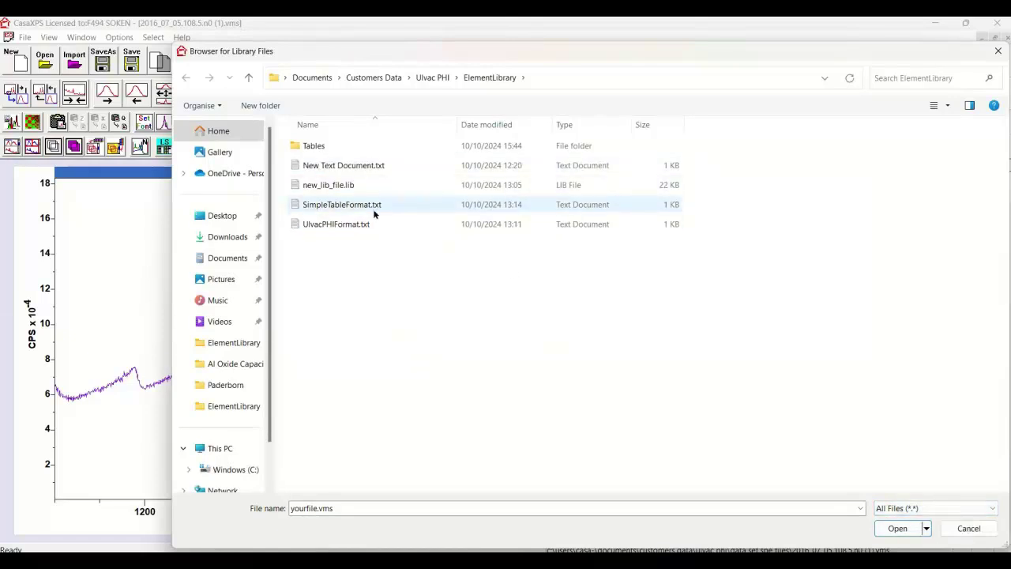
left_click(324, 226)
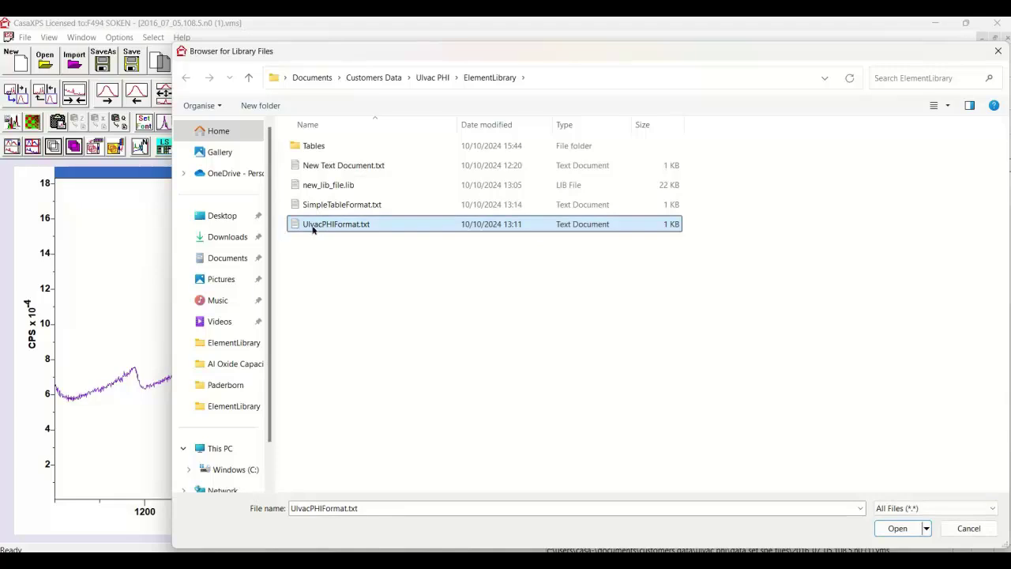
left_click(897, 528)
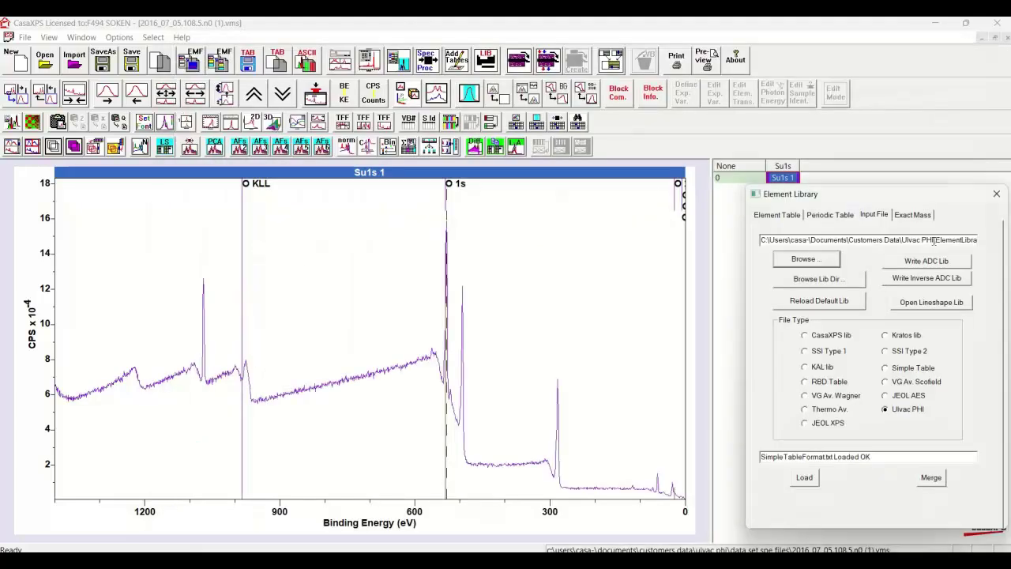
left_click_drag(935, 240, 986, 246)
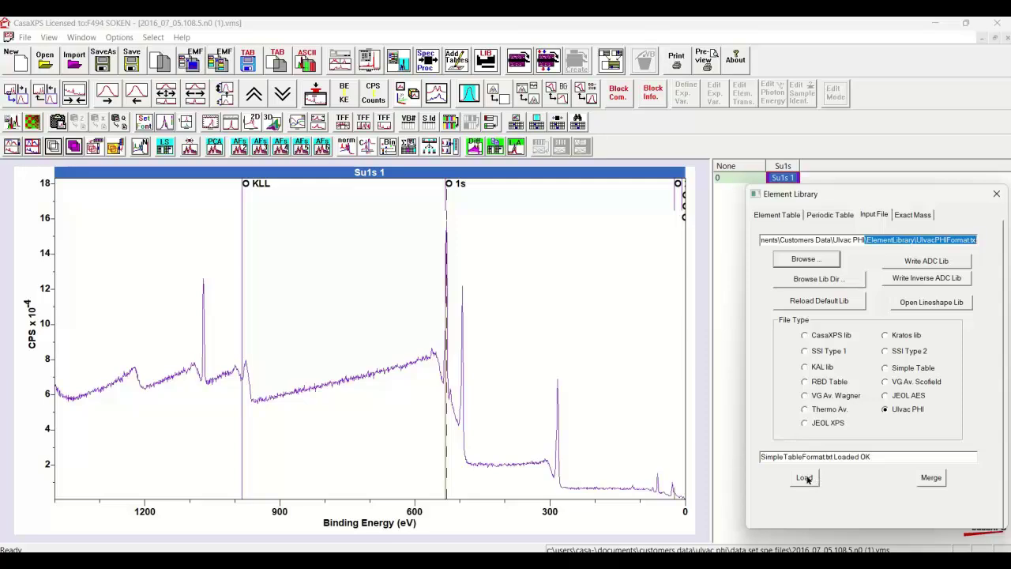
Merge UlvacPHIFormat.txt and confirm Al2s (119, 0.994) and Al2p (74, 0.815) appear in the table
left_click(932, 479)
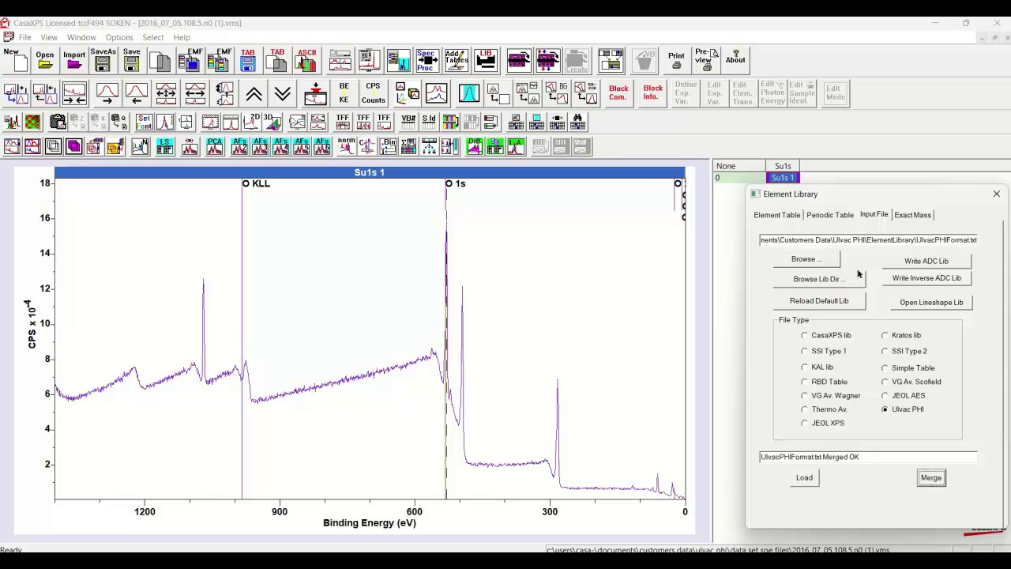
left_click(786, 216)
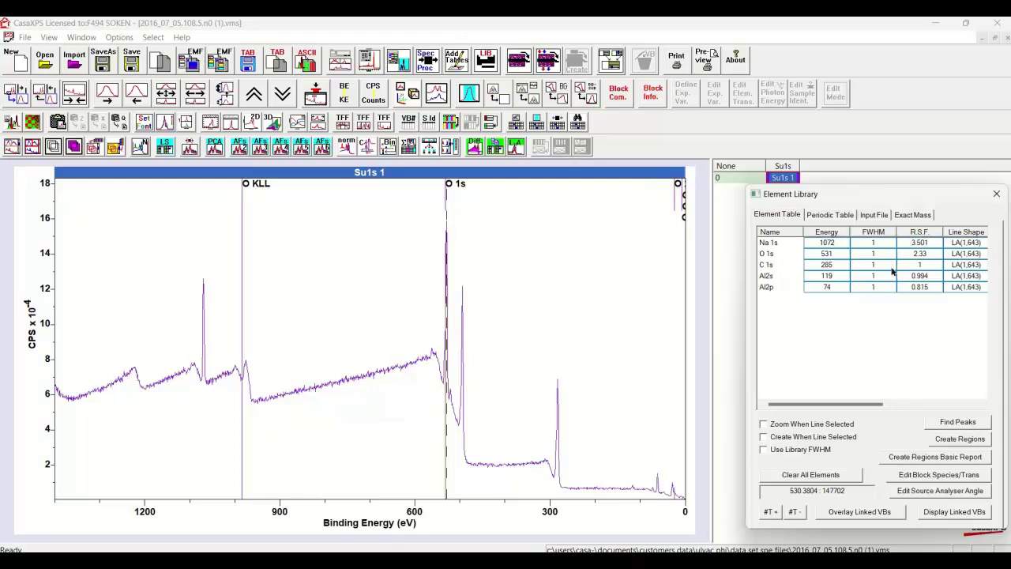
Write the library without RSF adjustments to the file new_lib_file2.lib
left_click(872, 215)
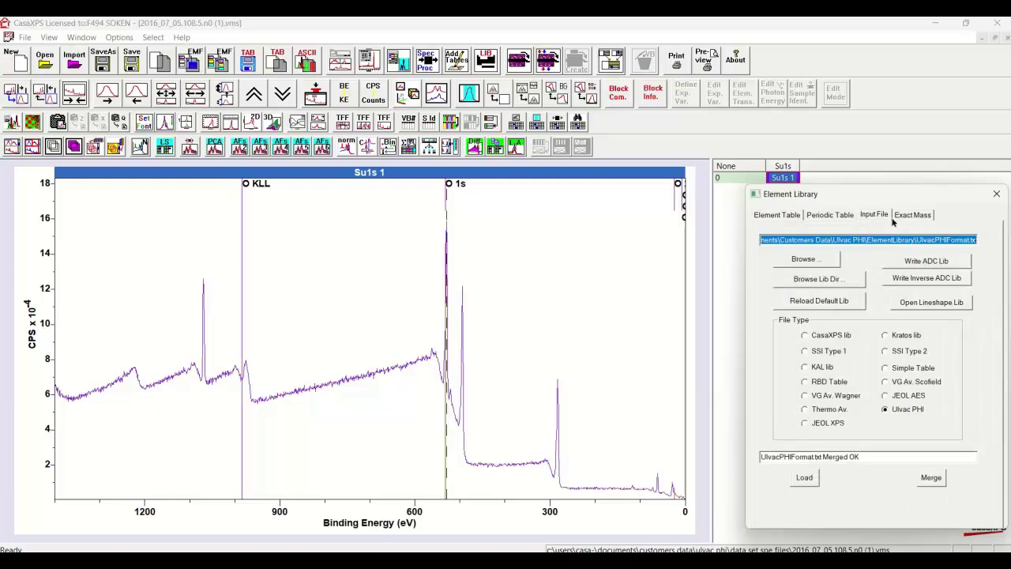
left_click(913, 263)
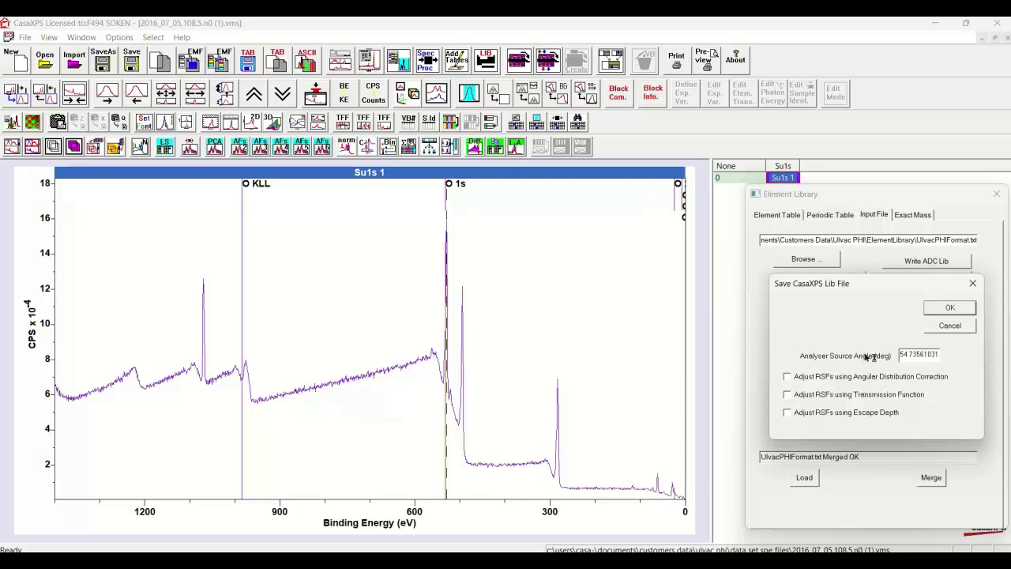
left_click(942, 309)
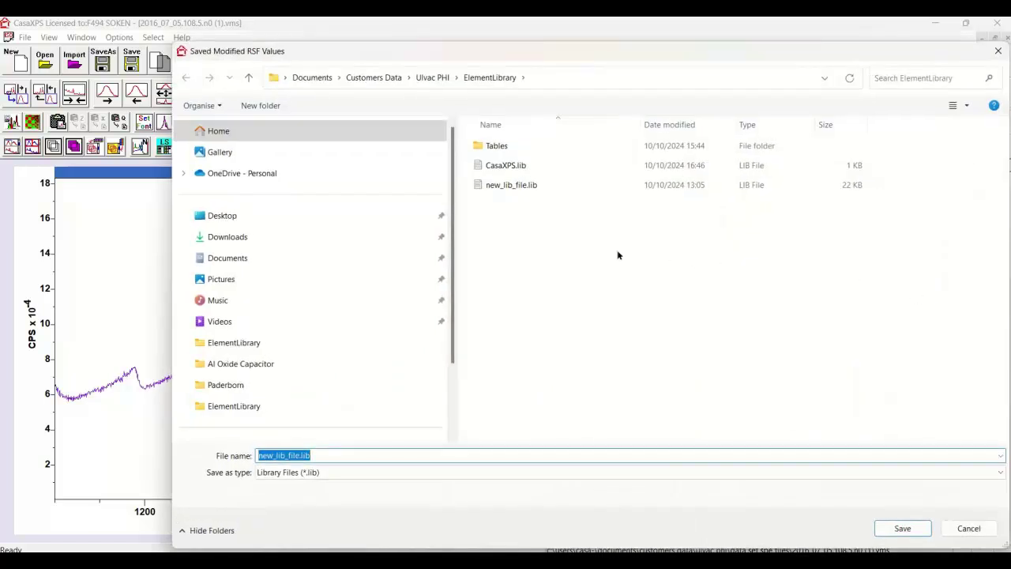
left_click(277, 456)
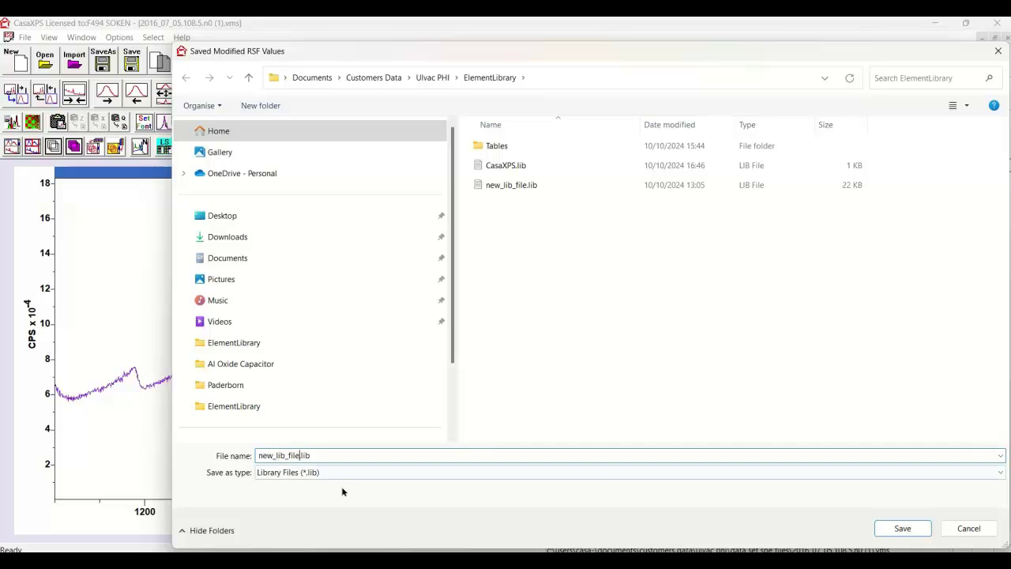
type("2")
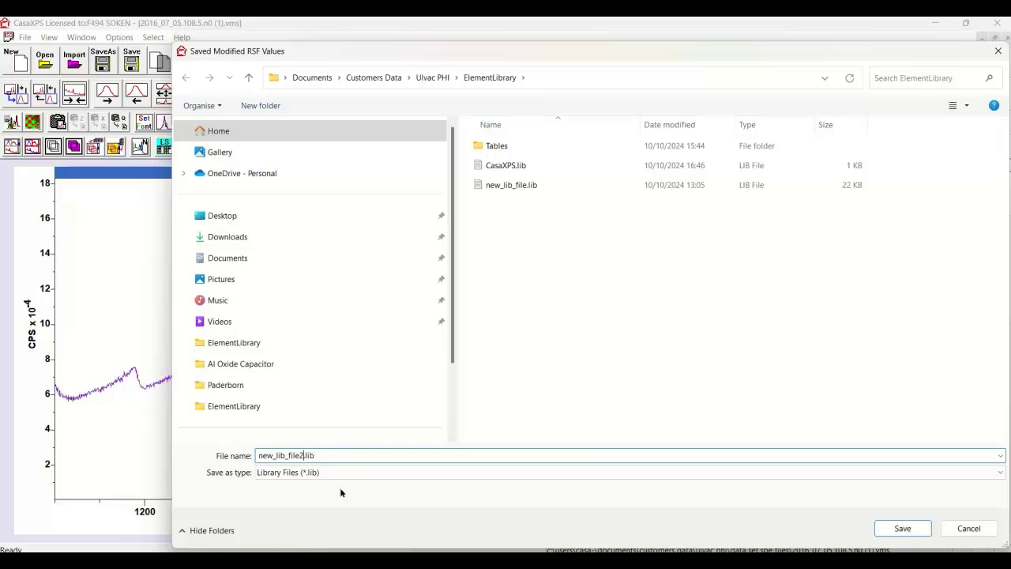
key("Return")
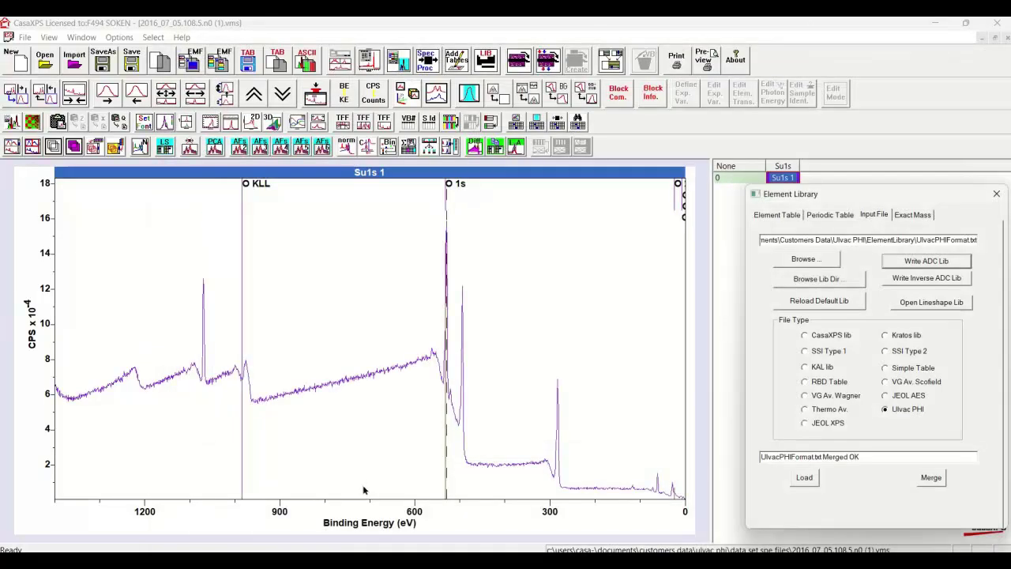
Locate new_lib_file2.lib in the ElementLibrary folder and open it with Excel
left_click(822, 262)
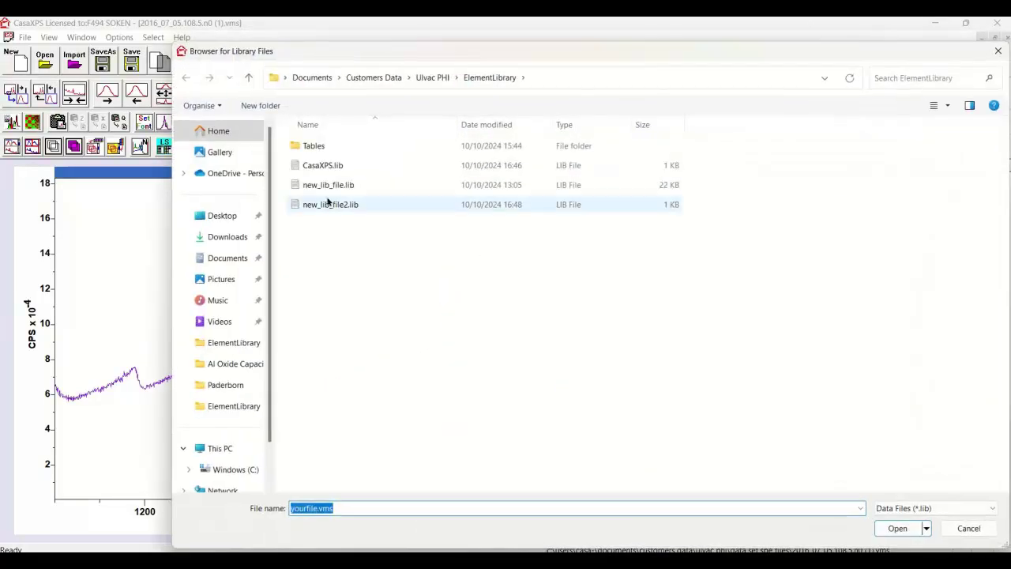
left_click(311, 208)
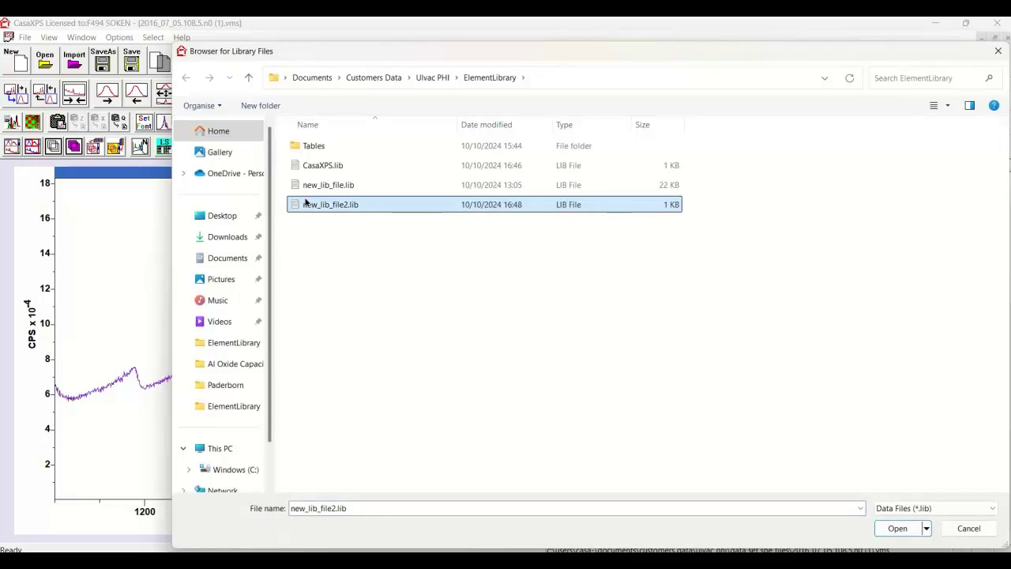
right_click(296, 202)
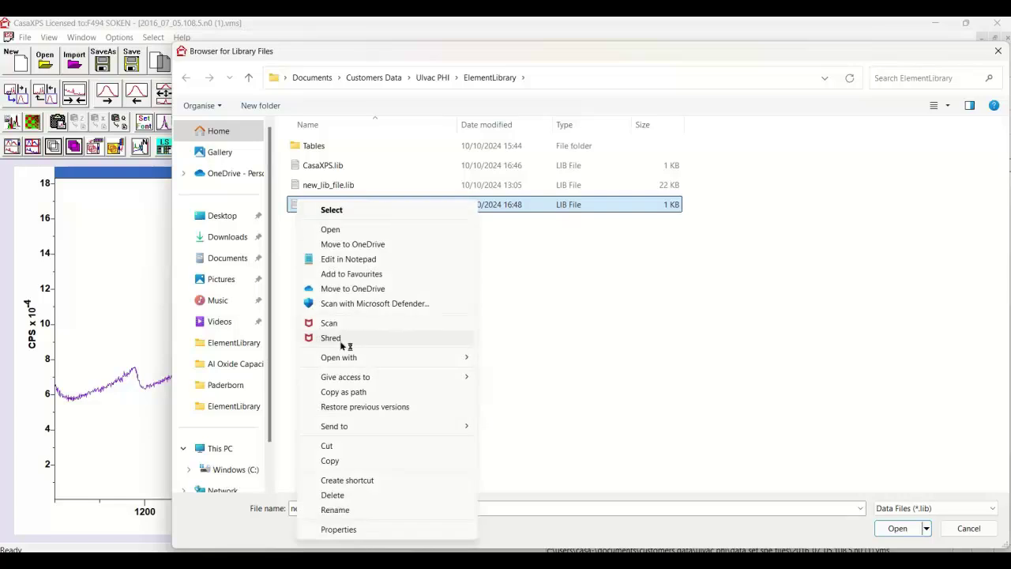
mouse_move(340, 358)
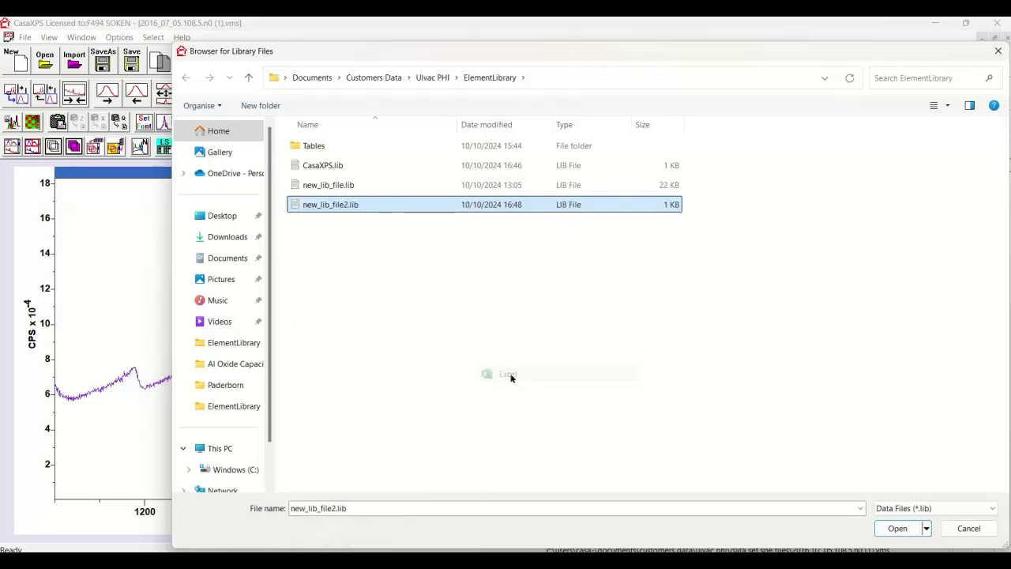
left_click(508, 374)
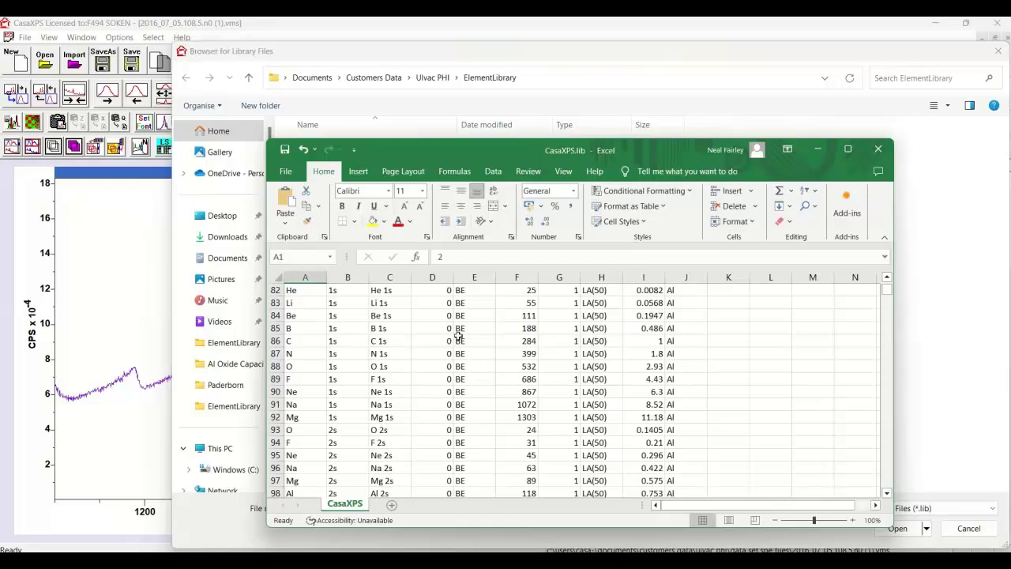